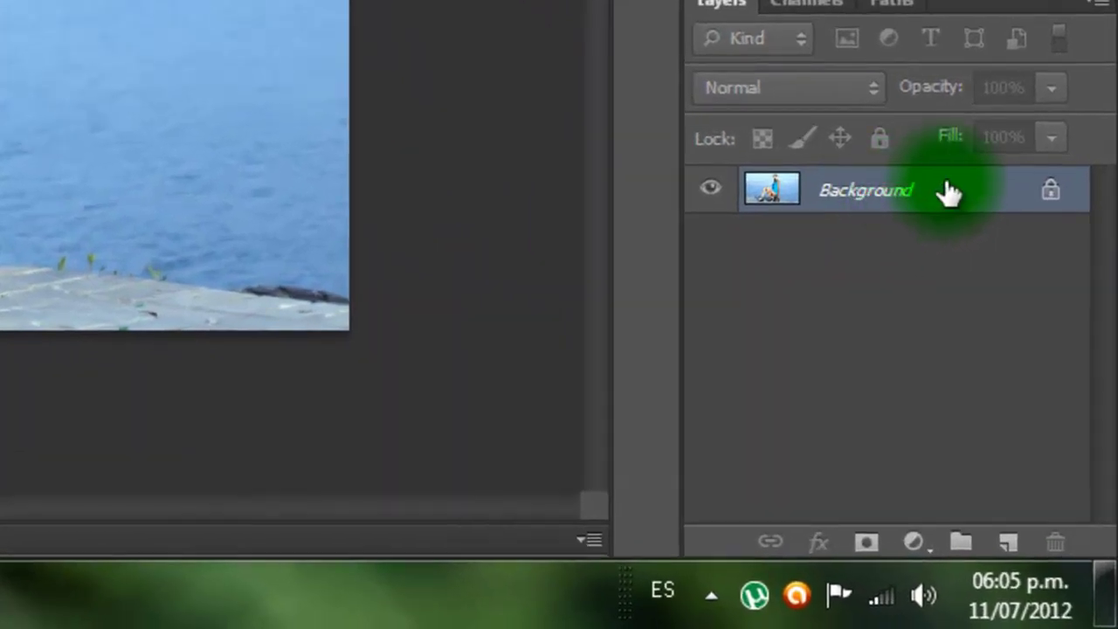
- Duplicate the Background layer as Background copy and keep the copy selected
{"action": "left_click_drag", "start_coordinate": [1038, 425], "coordinate": [1064, 562]}
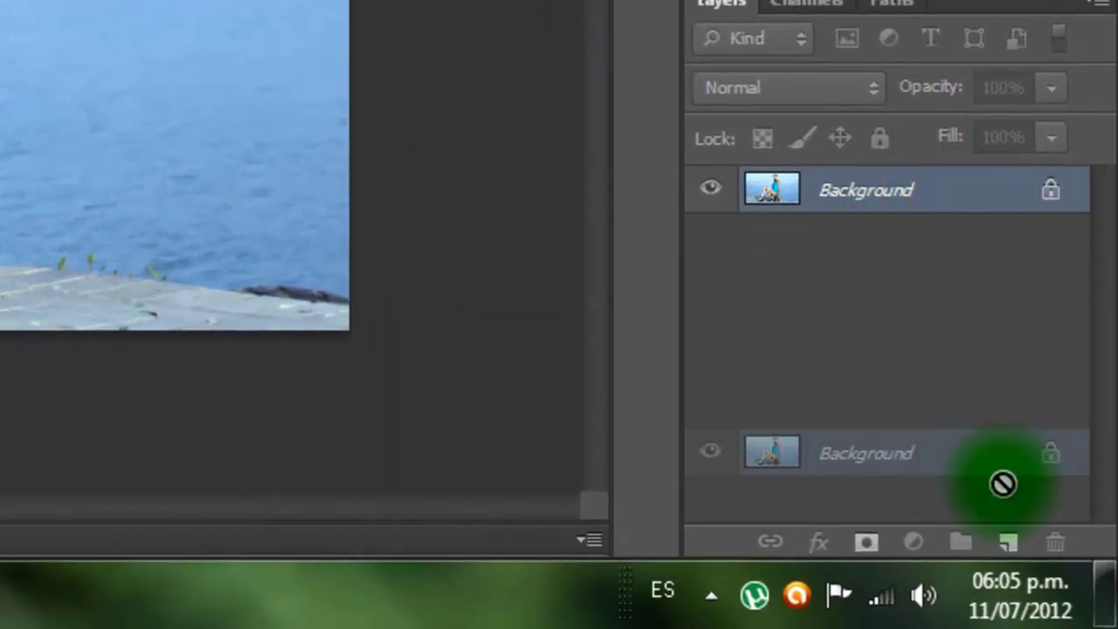
{"action": "left_click_drag", "start_coordinate": [1002, 483], "coordinate": [1004, 535]}
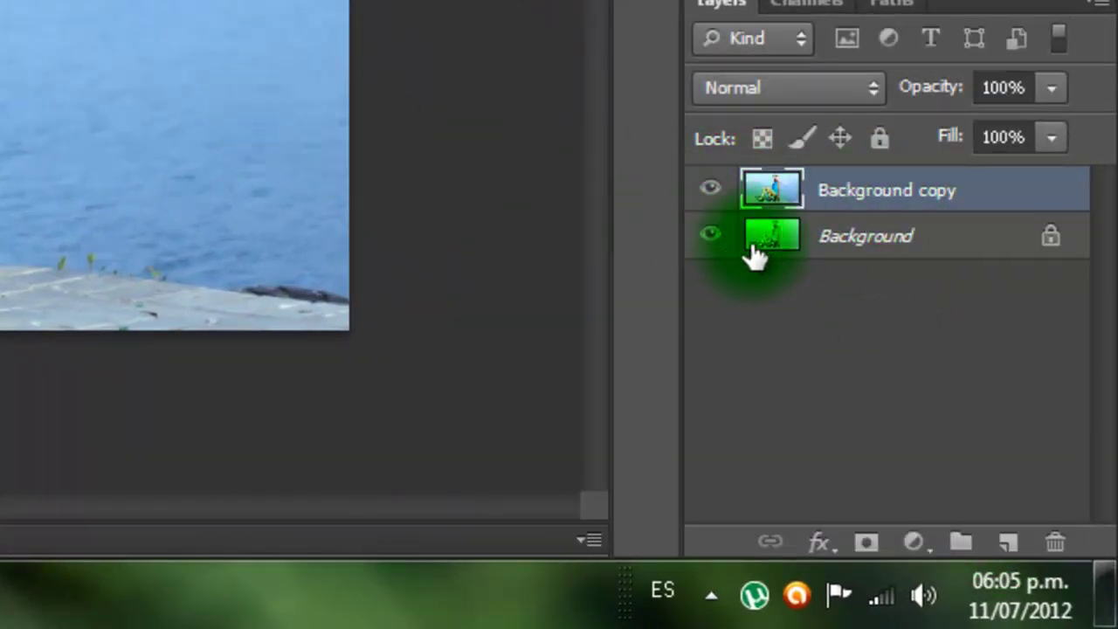
{"action": "left_click", "coordinate": [820, 247]}
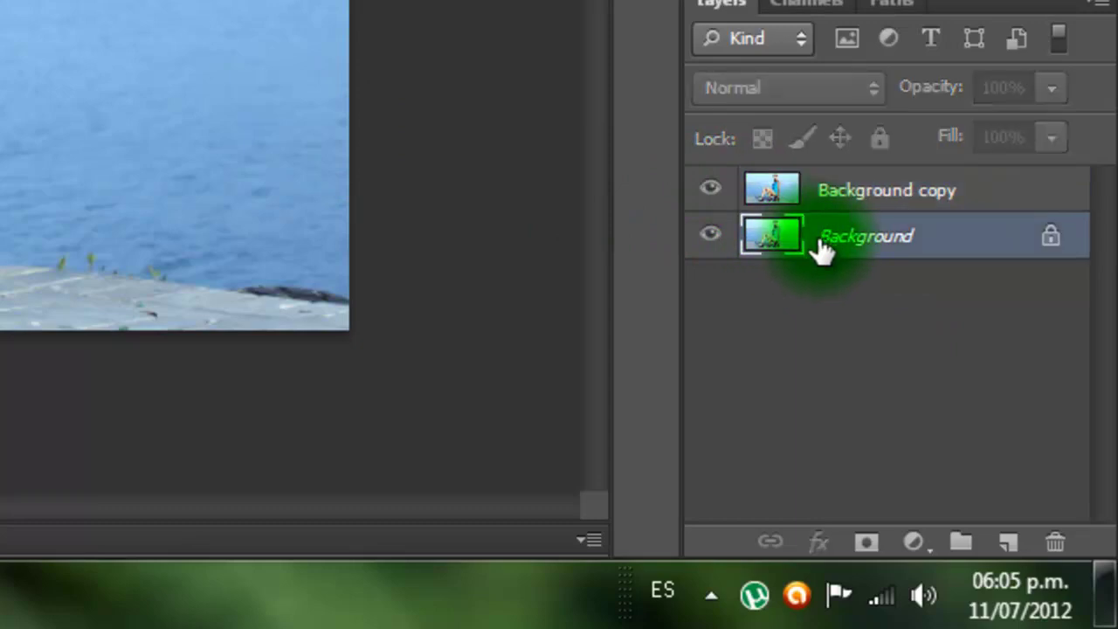
{"action": "left_click", "coordinate": [834, 203]}
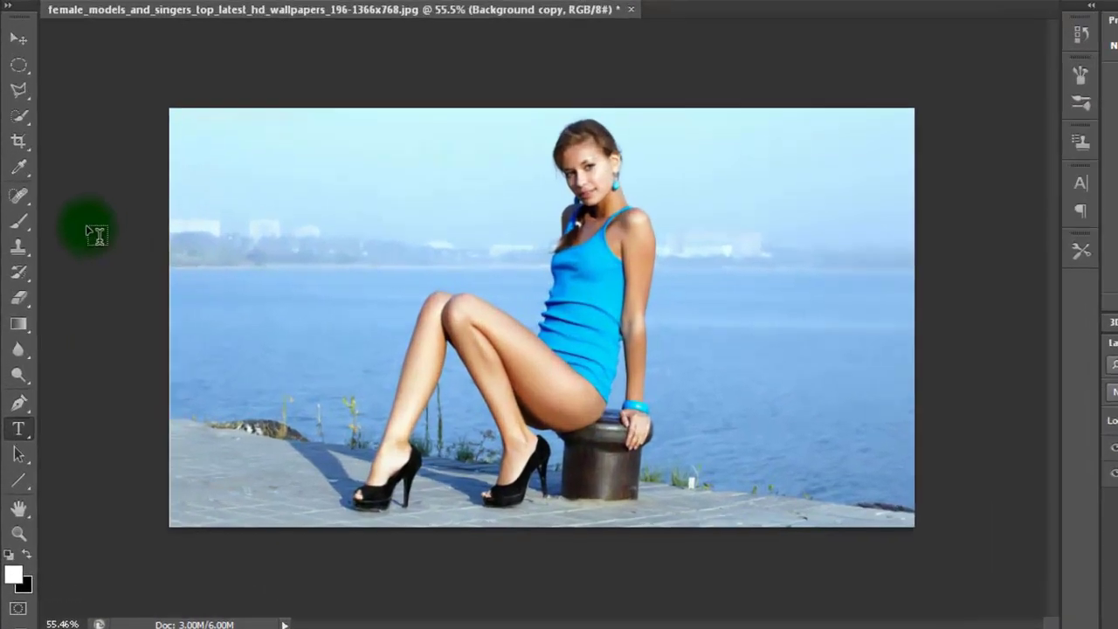
- With a 100% hardness Eraser, erase the Background copy scenery, keeping the blue top
{"action": "left_click", "coordinate": [15, 300]}
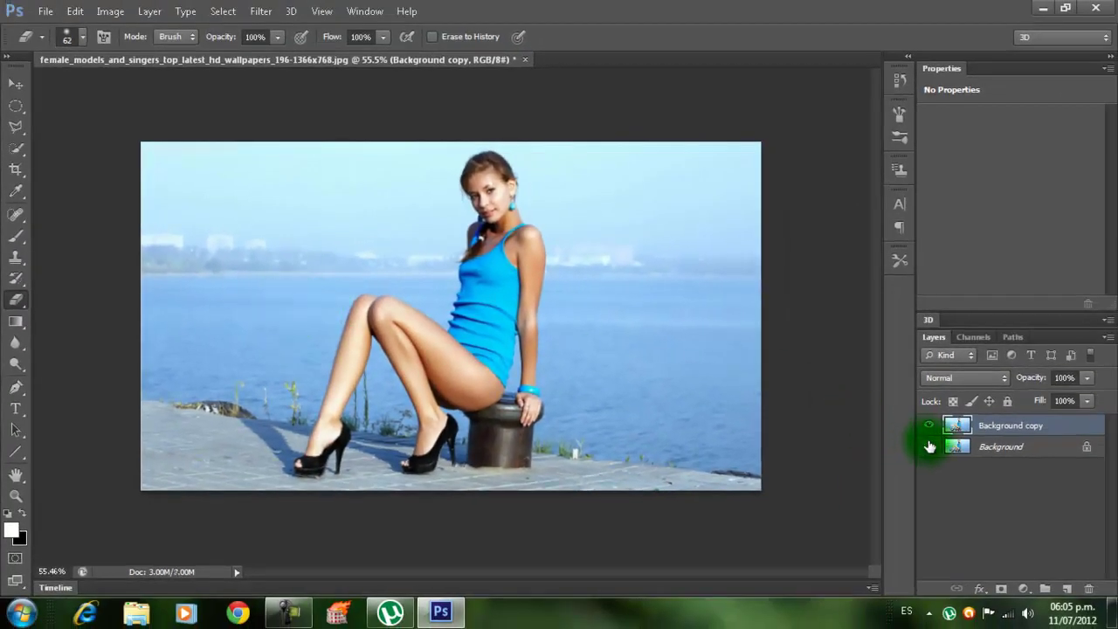
{"action": "right_click", "coordinate": [294, 262]}
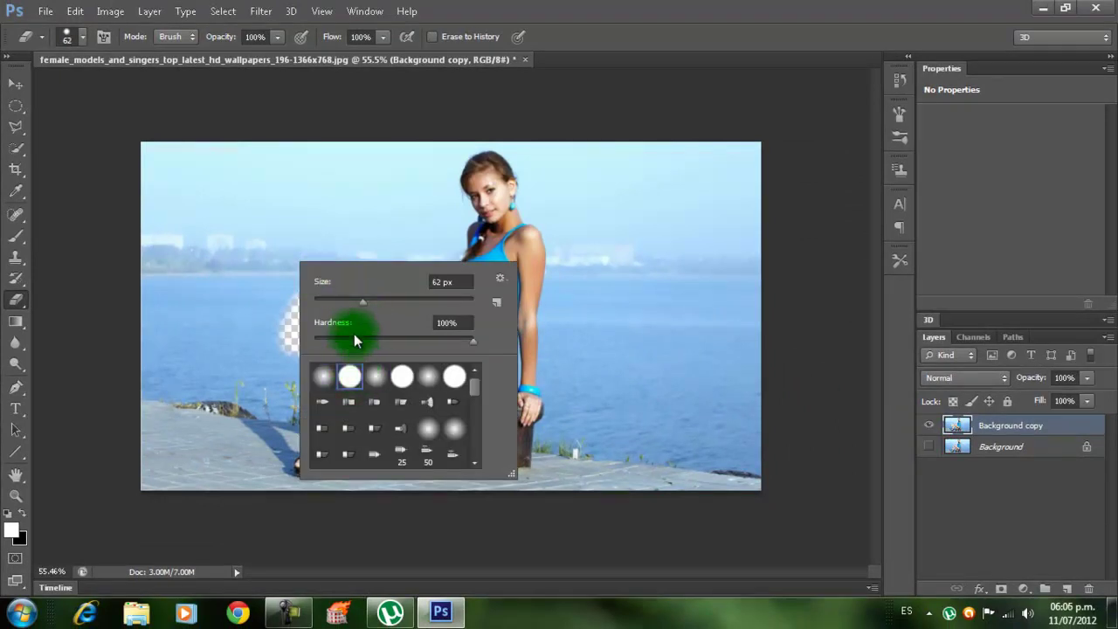
{"action": "left_click", "coordinate": [557, 297]}
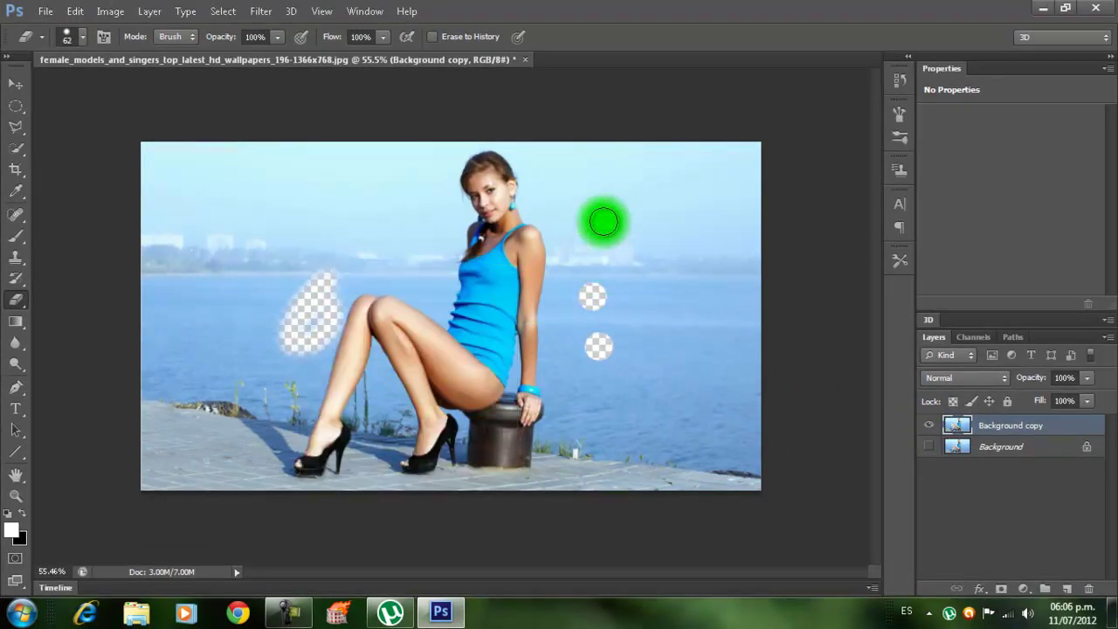
{"action": "left_click_drag", "start_coordinate": [624, 421], "coordinate": [715, 243]}
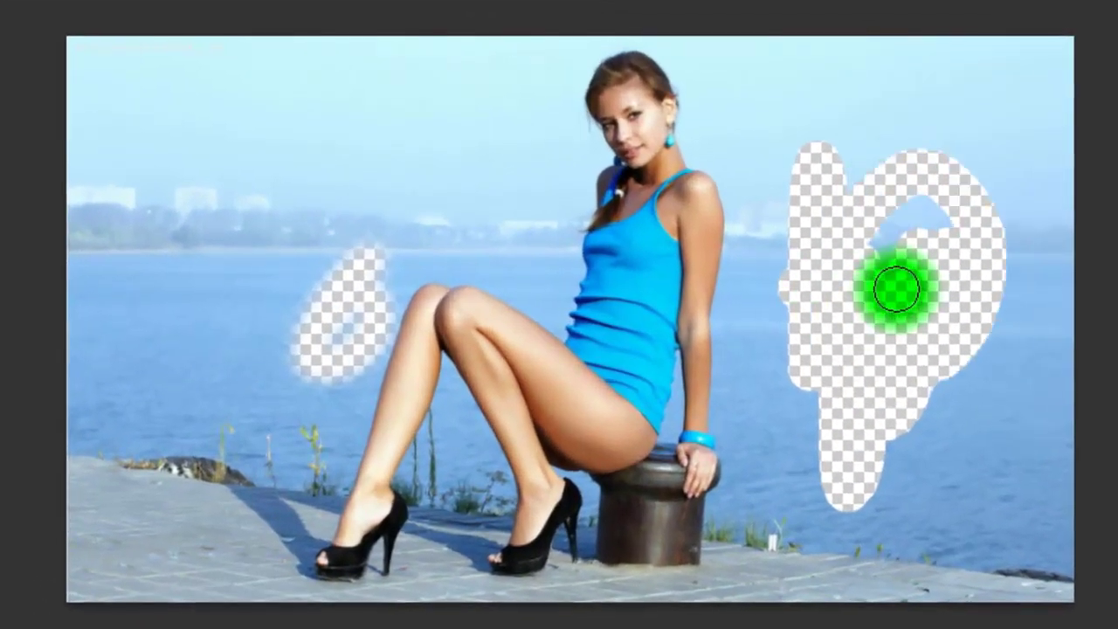
{"action": "mouse_move", "coordinate": [998, 200]}
{"action": "left_mouse_down"}
{"action": "mouse_move", "coordinate": [861, 197]}
{"action": "mouse_move", "coordinate": [765, 102]}
{"action": "mouse_move", "coordinate": [945, 45]}
{"action": "mouse_move", "coordinate": [810, 71]}
{"action": "mouse_move", "coordinate": [898, 99]}
{"action": "mouse_move", "coordinate": [998, 170]}
{"action": "mouse_move", "coordinate": [960, 35]}
{"action": "mouse_move", "coordinate": [967, 104]}
{"action": "mouse_move", "coordinate": [1021, 87]}
{"action": "mouse_move", "coordinate": [1030, 447]}
{"action": "mouse_move", "coordinate": [891, 566]}
{"action": "mouse_move", "coordinate": [818, 347]}
{"action": "mouse_move", "coordinate": [861, 375]}
{"action": "mouse_move", "coordinate": [941, 332]}
{"action": "mouse_move", "coordinate": [968, 571]}
{"action": "mouse_move", "coordinate": [903, 497]}
{"action": "mouse_move", "coordinate": [980, 237]}
{"action": "mouse_move", "coordinate": [673, 100]}
{"action": "mouse_move", "coordinate": [624, 129]}
{"action": "mouse_move", "coordinate": [534, 76]}
{"action": "mouse_move", "coordinate": [651, 60]}
{"action": "mouse_move", "coordinate": [491, 79]}
{"action": "mouse_move", "coordinate": [133, 81]}
{"action": "mouse_move", "coordinate": [464, 75]}
{"action": "mouse_move", "coordinate": [274, 49]}
{"action": "mouse_move", "coordinate": [82, 69]}
{"action": "mouse_move", "coordinate": [530, 85]}
{"action": "mouse_move", "coordinate": [461, 61]}
{"action": "mouse_move", "coordinate": [599, 92]}
{"action": "mouse_move", "coordinate": [514, 137]}
{"action": "mouse_move", "coordinate": [173, 173]}
{"action": "mouse_move", "coordinate": [82, 270]}
{"action": "mouse_move", "coordinate": [222, 134]}
{"action": "mouse_move", "coordinate": [270, 113]}
{"action": "mouse_move", "coordinate": [542, 101]}
{"action": "mouse_move", "coordinate": [250, 294]}
{"action": "mouse_move", "coordinate": [212, 361]}
{"action": "mouse_move", "coordinate": [187, 299]}
{"action": "mouse_move", "coordinate": [204, 273]}
{"action": "mouse_move", "coordinate": [175, 244]}
{"action": "mouse_move", "coordinate": [131, 531]}
{"action": "mouse_move", "coordinate": [180, 253]}
{"action": "mouse_move", "coordinate": [158, 224]}
{"action": "mouse_move", "coordinate": [99, 456]}
{"action": "mouse_move", "coordinate": [267, 305]}
{"action": "mouse_move", "coordinate": [375, 249]}
{"action": "mouse_move", "coordinate": [251, 381]}
{"action": "mouse_move", "coordinate": [424, 190]}
{"action": "mouse_move", "coordinate": [374, 254]}
{"action": "mouse_move", "coordinate": [404, 324]}
{"action": "mouse_move", "coordinate": [489, 381]}
{"action": "mouse_move", "coordinate": [491, 491]}
{"action": "mouse_move", "coordinate": [387, 554]}
{"action": "mouse_move", "coordinate": [354, 475]}
{"action": "mouse_move", "coordinate": [303, 480]}
{"action": "mouse_move", "coordinate": [294, 382]}
{"action": "mouse_move", "coordinate": [375, 283]}
{"action": "mouse_move", "coordinate": [411, 180]}
{"action": "mouse_move", "coordinate": [399, 441]}
{"action": "mouse_move", "coordinate": [449, 309]}
{"action": "mouse_move", "coordinate": [512, 456]}
{"action": "mouse_move", "coordinate": [425, 556]}
{"action": "mouse_move", "coordinate": [220, 579]}
{"action": "mouse_move", "coordinate": [95, 487]}
{"action": "mouse_move", "coordinate": [82, 304]}
{"action": "mouse_move", "coordinate": [107, 588]}
{"action": "mouse_move", "coordinate": [183, 491]}
{"action": "mouse_move", "coordinate": [253, 544]}
{"action": "mouse_move", "coordinate": [204, 464]}
{"action": "mouse_move", "coordinate": [471, 511]}
{"action": "mouse_move", "coordinate": [419, 539]}
{"action": "mouse_move", "coordinate": [489, 579]}
{"action": "mouse_move", "coordinate": [664, 588]}
{"action": "mouse_move", "coordinate": [441, 563]}
{"action": "mouse_move", "coordinate": [489, 479]}
{"action": "mouse_move", "coordinate": [439, 564]}
{"action": "mouse_move", "coordinate": [355, 494]}
{"action": "mouse_move", "coordinate": [336, 615]}
{"action": "left_mouse_up"}
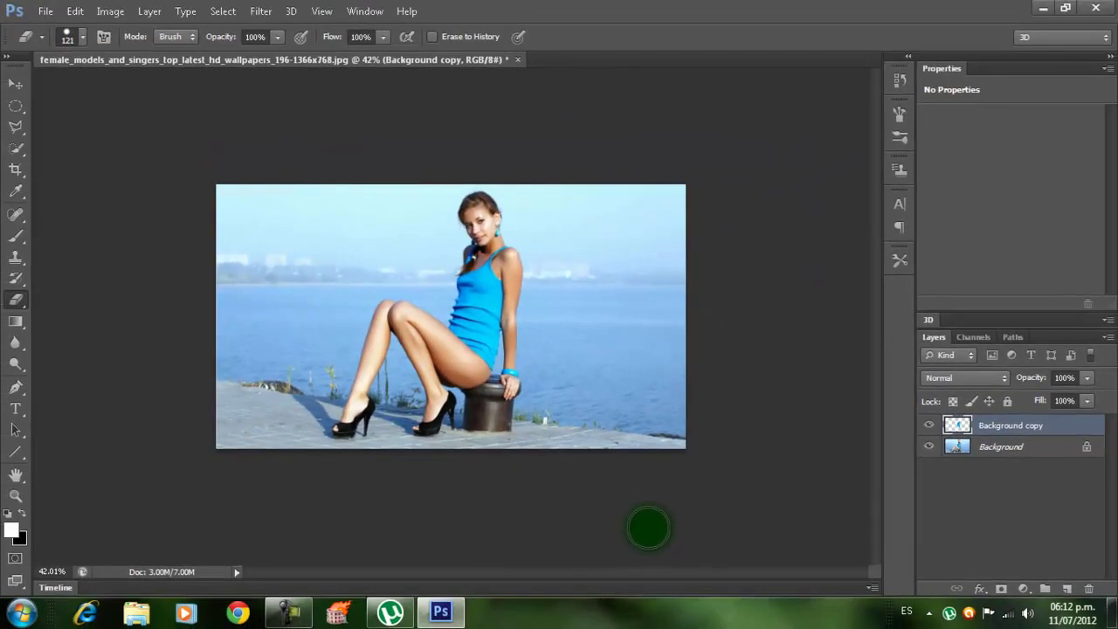
- Toggle the Background layer's visibility to check the erasing, then select Background
{"action": "left_click", "coordinate": [929, 447]}
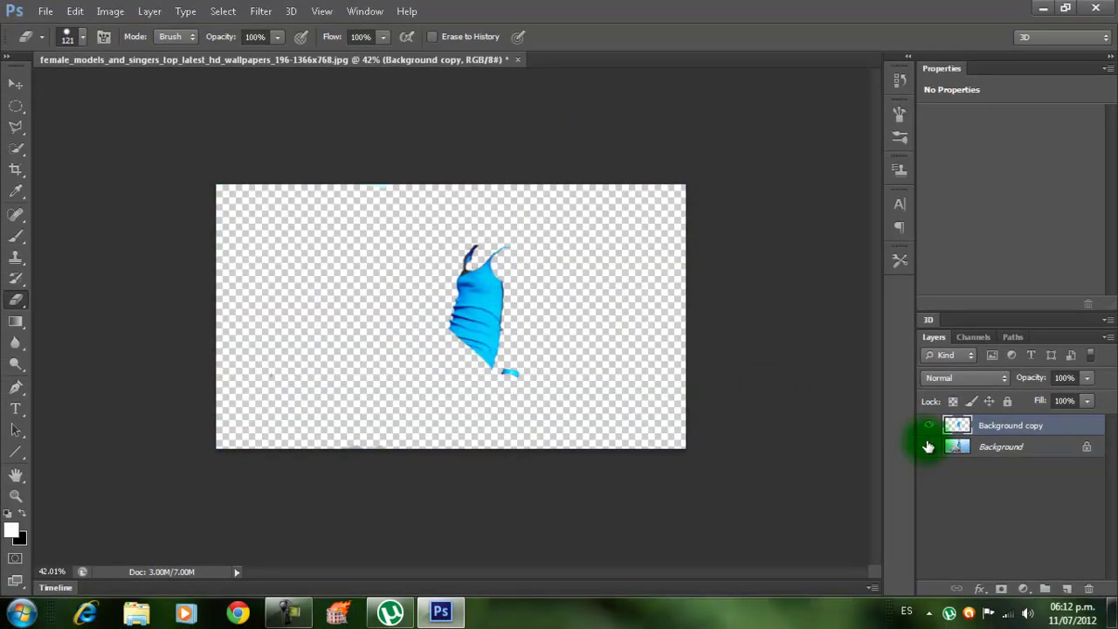
{"action": "left_click", "coordinate": [929, 446]}
{"action": "left_click", "coordinate": [991, 448]}
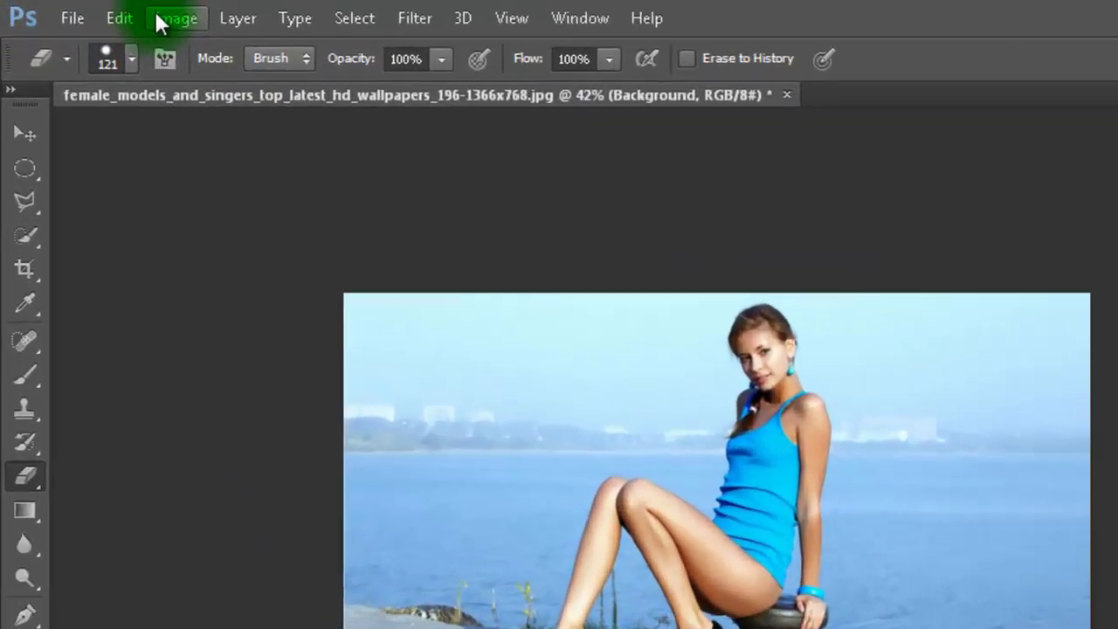
- Desaturate the Background layer with Hue/Saturation set to Saturation -100
{"action": "left_click", "coordinate": [91, 6]}
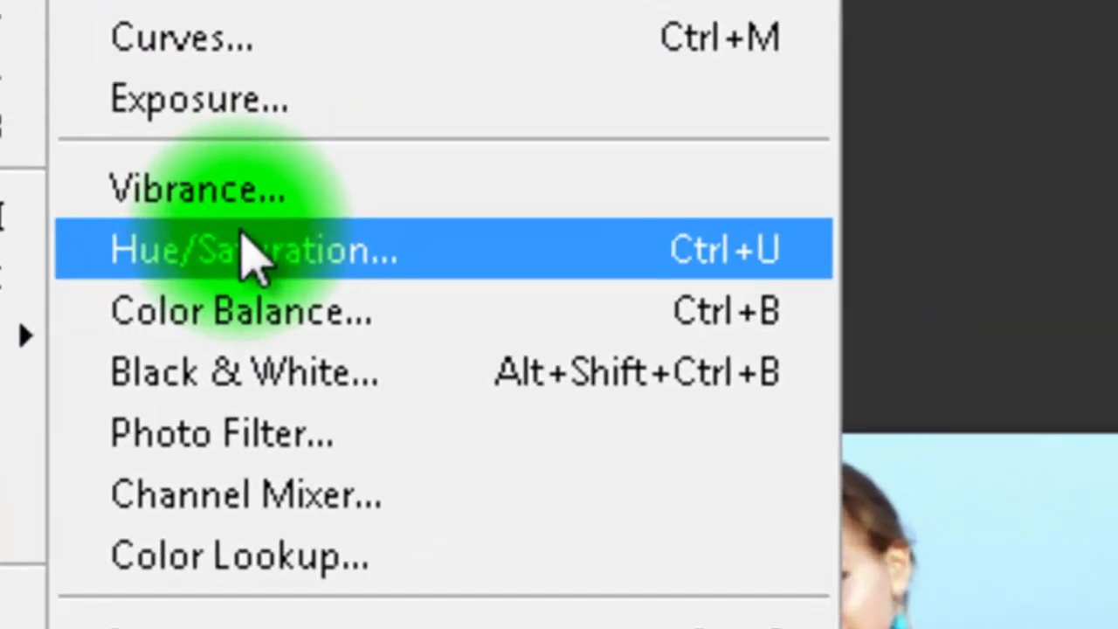
{"action": "left_click", "coordinate": [273, 253]}
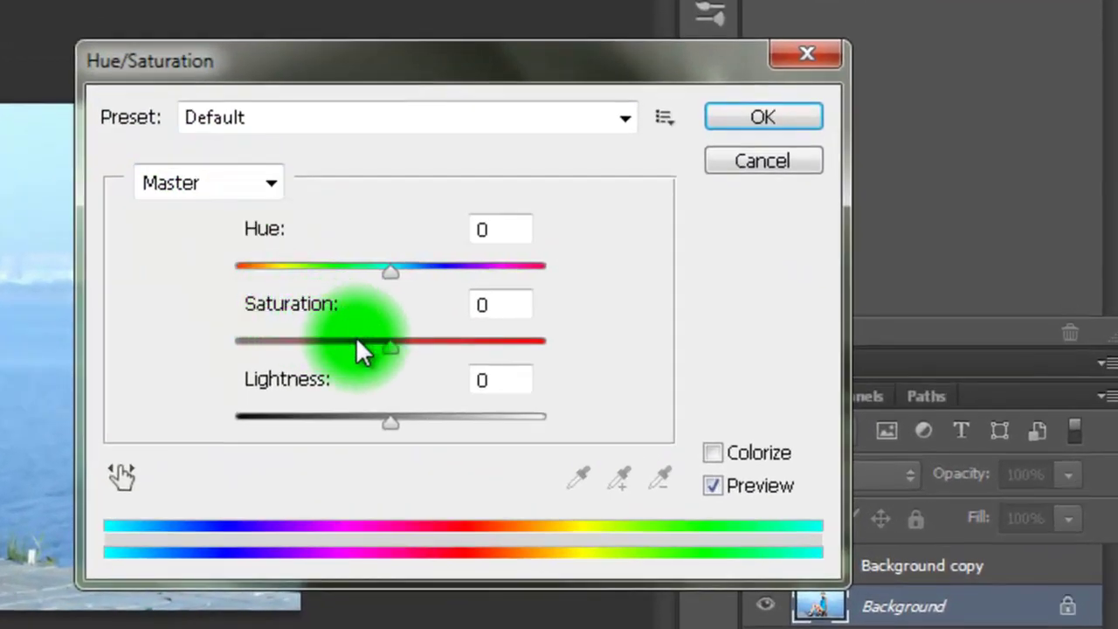
{"action": "left_click_drag", "start_coordinate": [390, 347], "coordinate": [252, 360]}
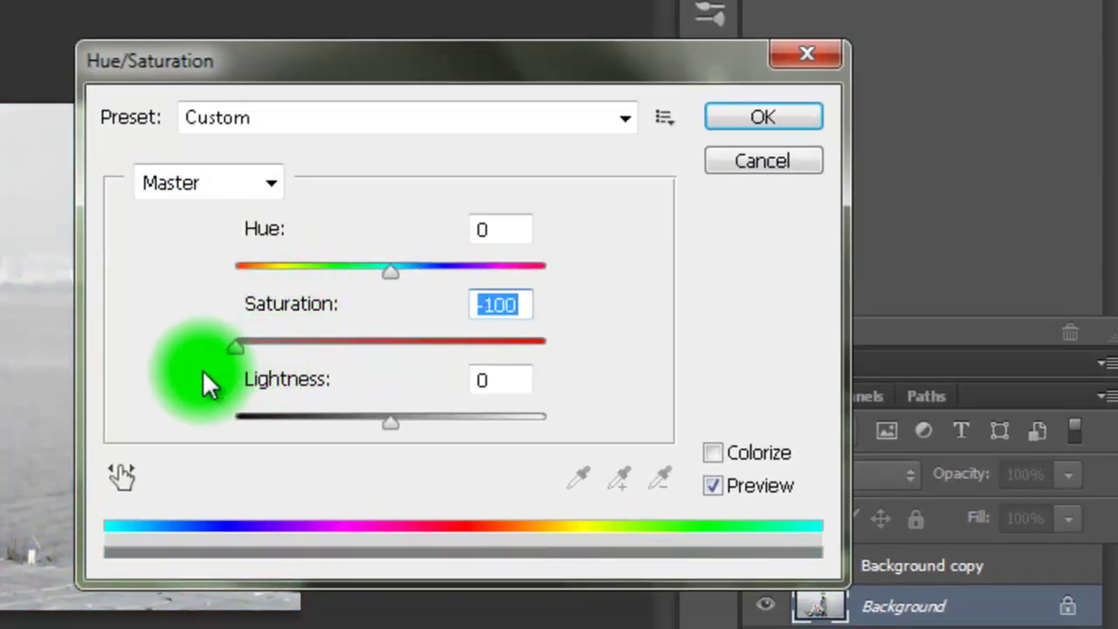
{"action": "left_click_drag", "start_coordinate": [227, 359], "coordinate": [201, 369]}
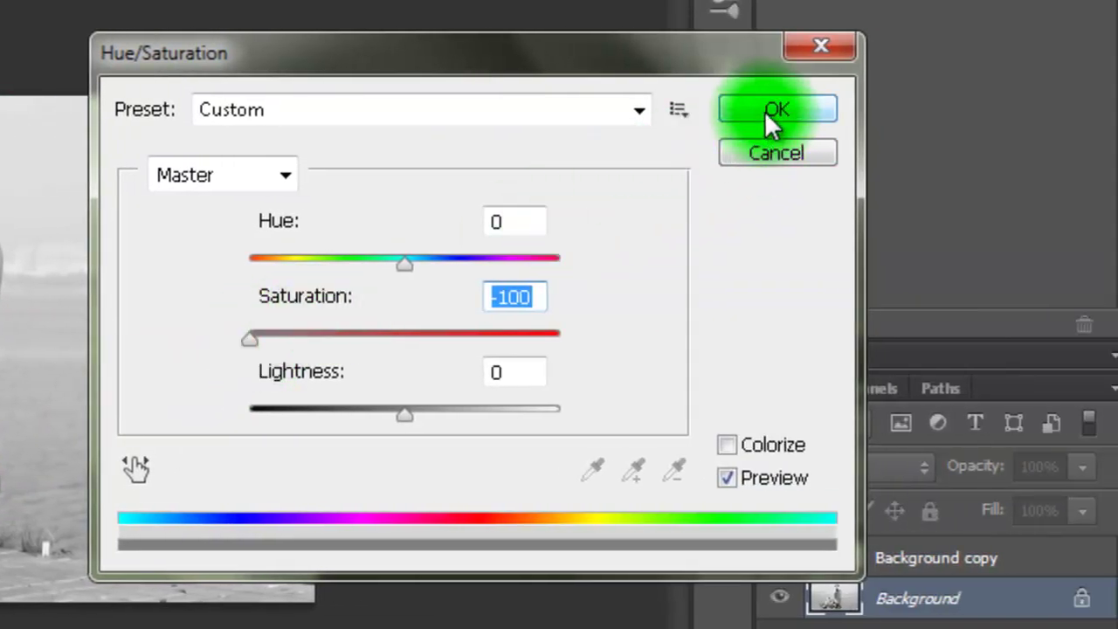
{"action": "left_click", "coordinate": [766, 111]}
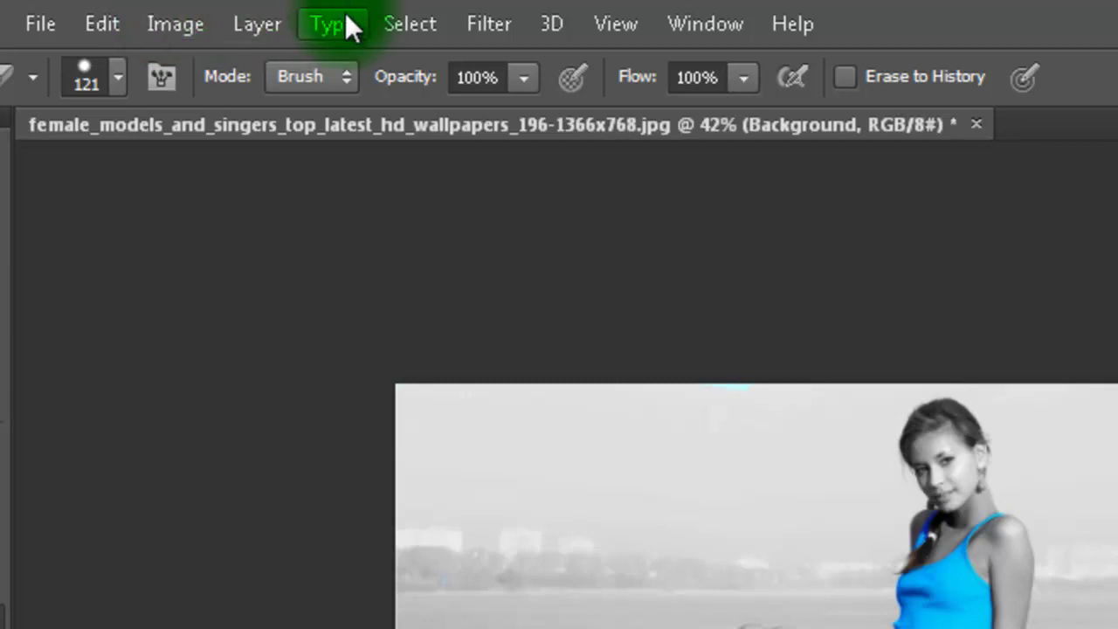
- Apply an Iris Blur of strength 6, its sharp ellipse reshaped around the seated woman
{"action": "left_click", "coordinate": [463, 26]}
{"action": "mouse_move", "coordinate": [219, 98]}
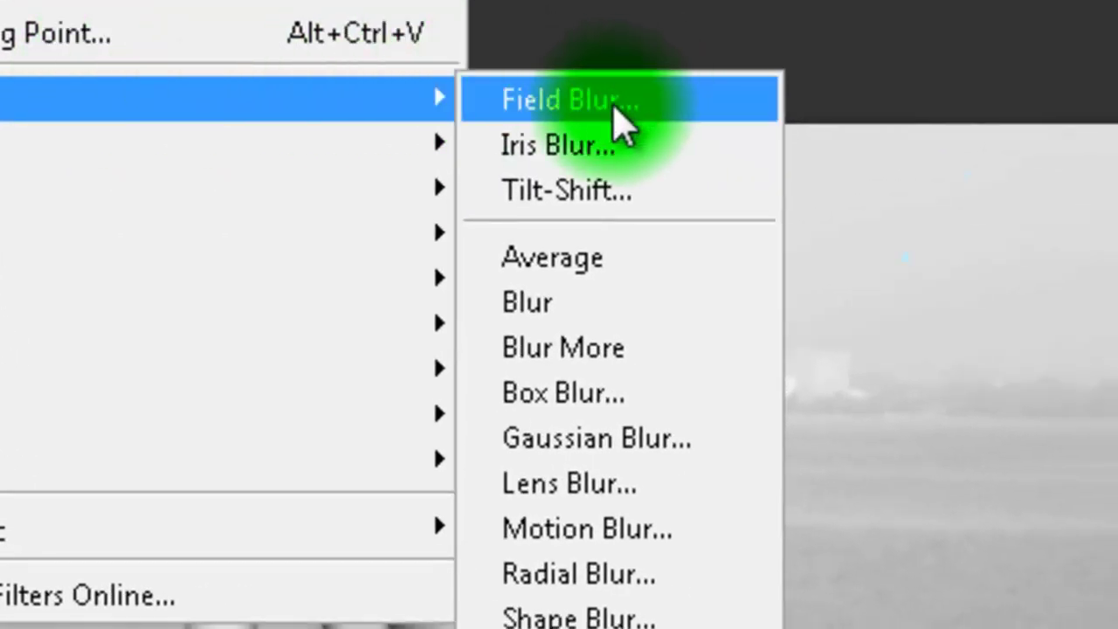
{"action": "left_click", "coordinate": [698, 161]}
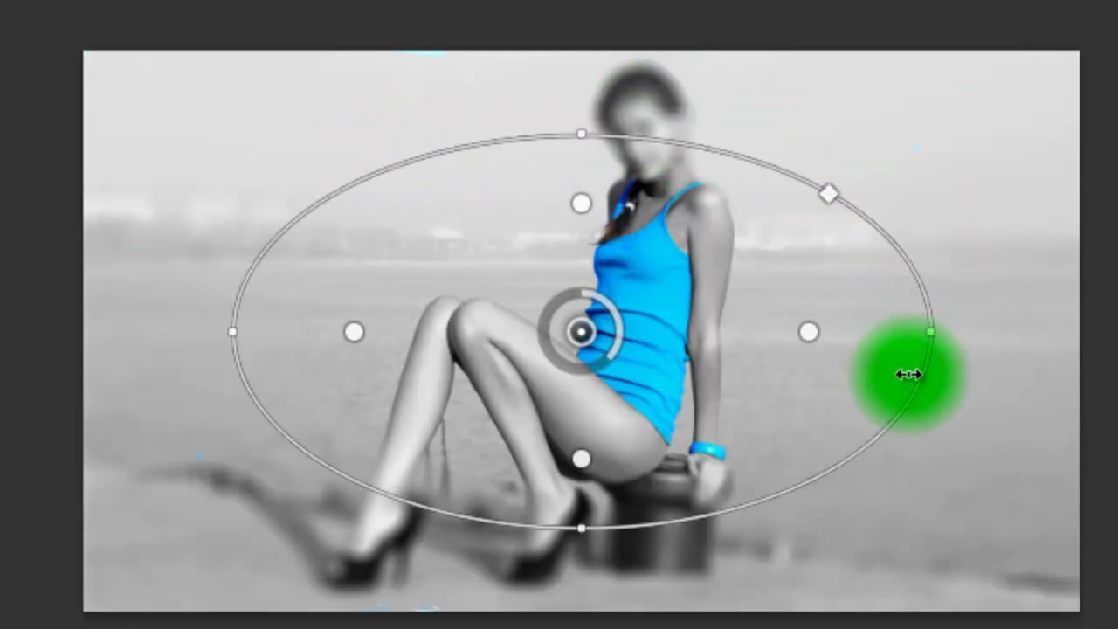
{"action": "left_click_drag", "start_coordinate": [933, 332], "coordinate": [778, 329]}
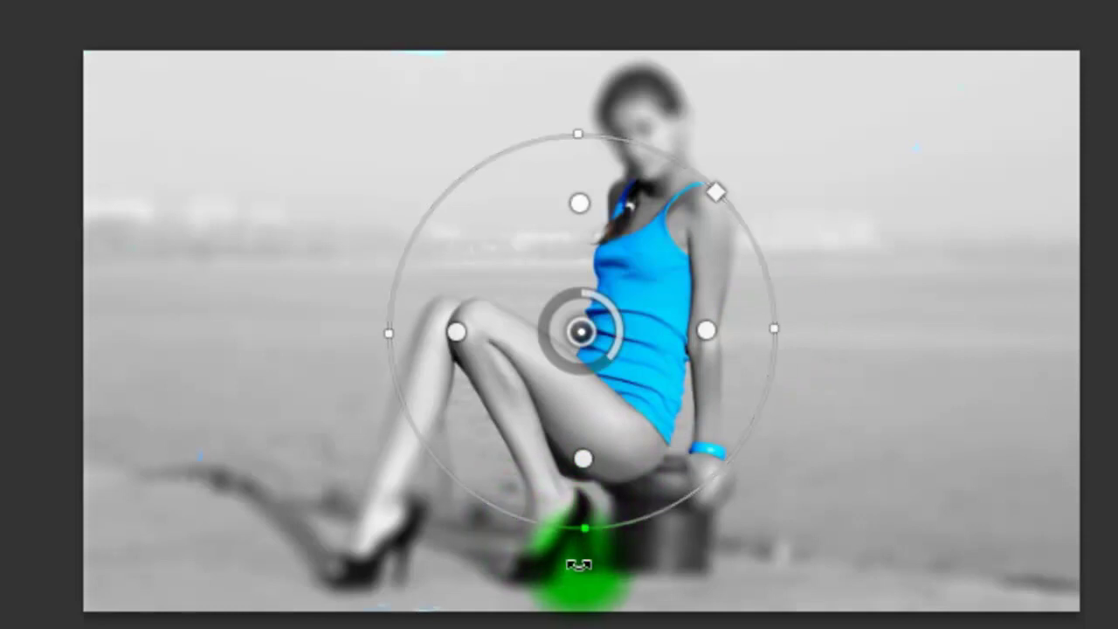
{"action": "mouse_move", "coordinate": [578, 566]}
{"action": "left_mouse_down"}
{"action": "mouse_move", "coordinate": [494, 617]}
{"action": "mouse_move", "coordinate": [402, 625]}
{"action": "left_mouse_up"}
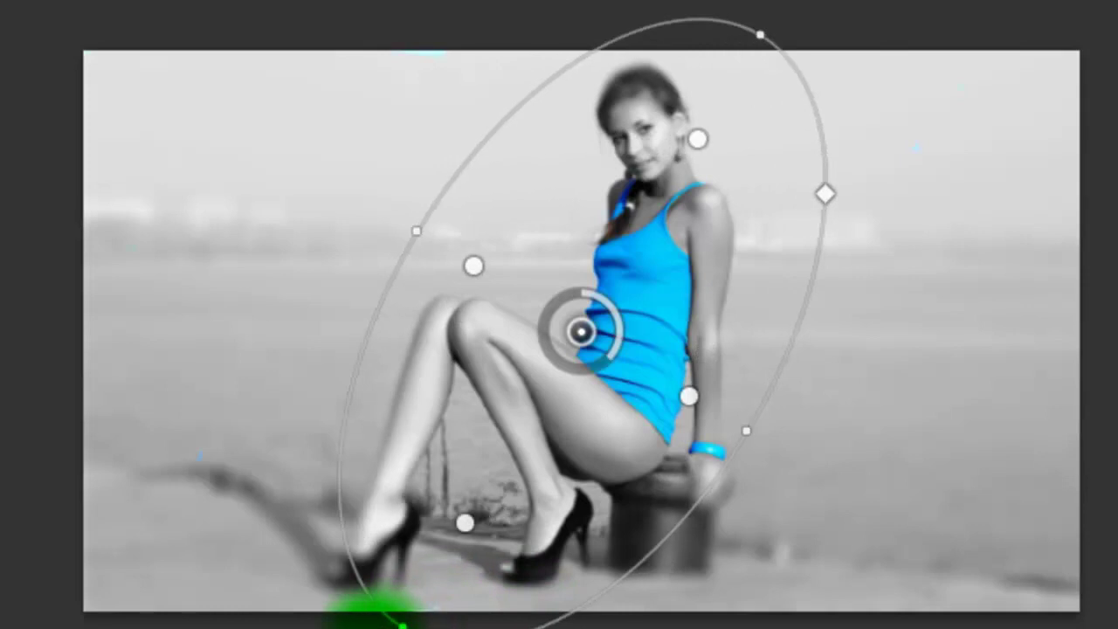
{"action": "left_click_drag", "start_coordinate": [402, 625], "coordinate": [205, 625]}
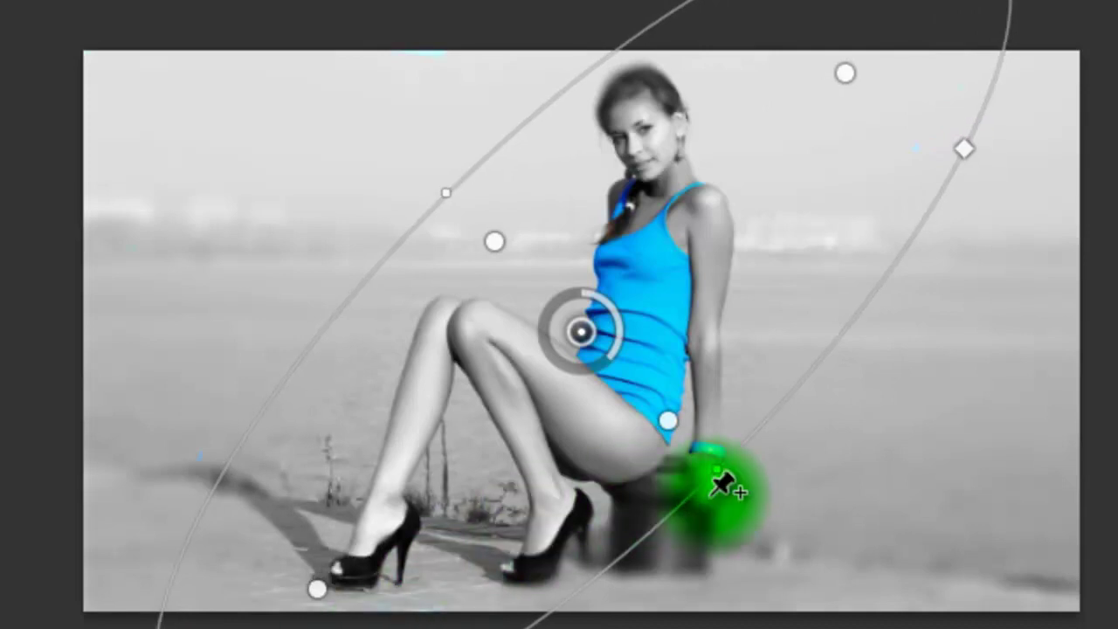
{"action": "mouse_move", "coordinate": [662, 420]}
{"action": "left_mouse_down"}
{"action": "mouse_move", "coordinate": [683, 452]}
{"action": "mouse_move", "coordinate": [716, 470]}
{"action": "mouse_move", "coordinate": [753, 468]}
{"action": "mouse_move", "coordinate": [766, 489]}
{"action": "left_mouse_up"}
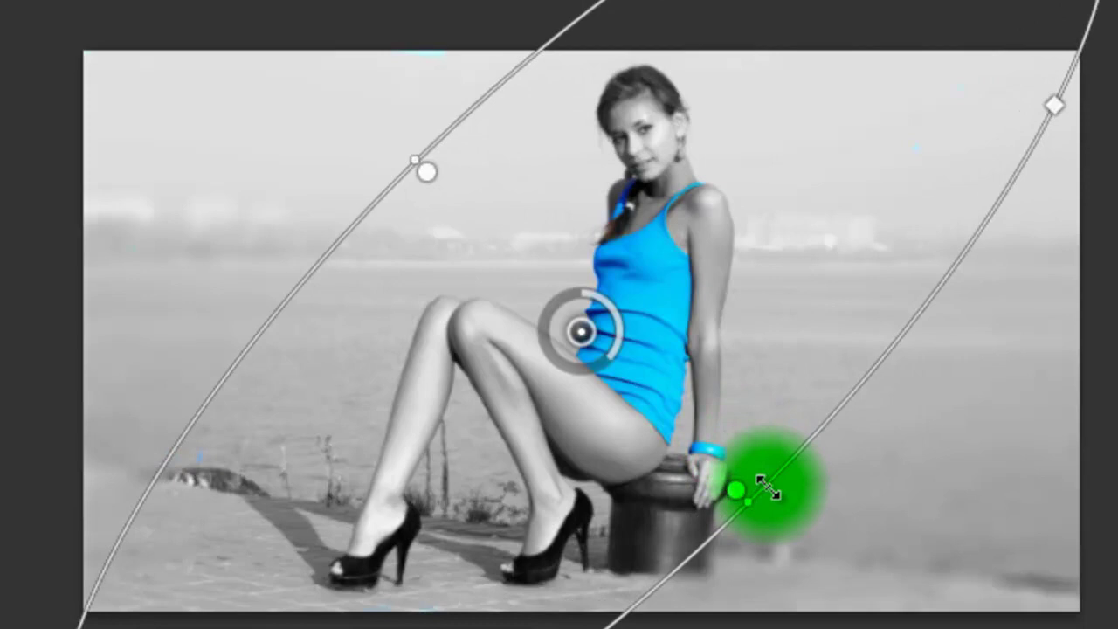
{"action": "mouse_move", "coordinate": [583, 331]}
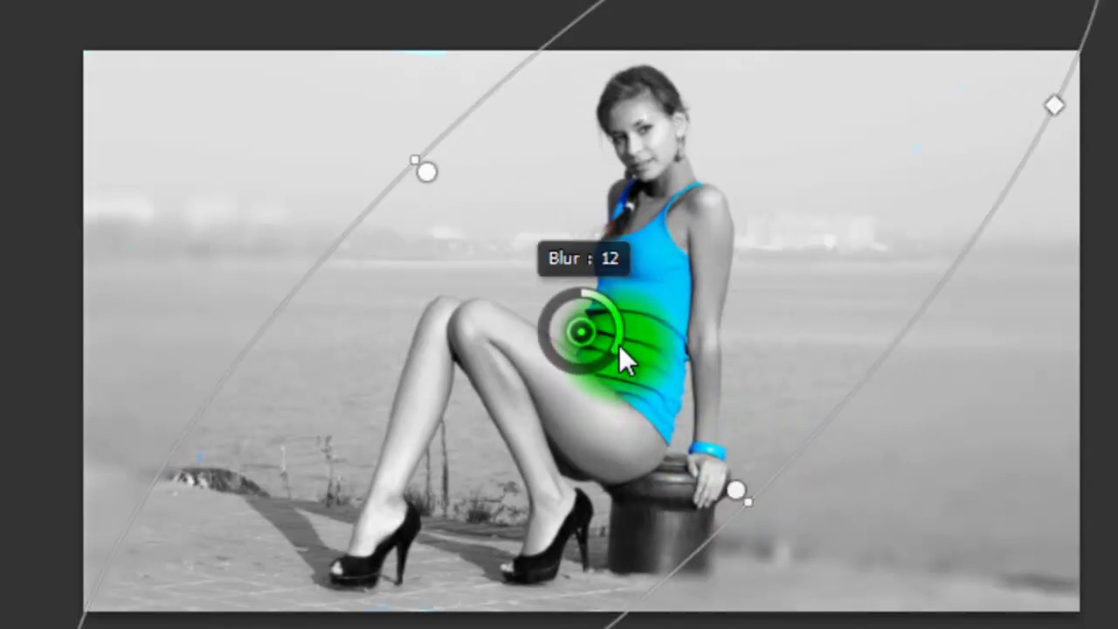
{"action": "mouse_move", "coordinate": [618, 344]}
{"action": "left_mouse_down"}
{"action": "mouse_move", "coordinate": [616, 314]}
{"action": "mouse_move", "coordinate": [622, 323]}
{"action": "left_mouse_up"}
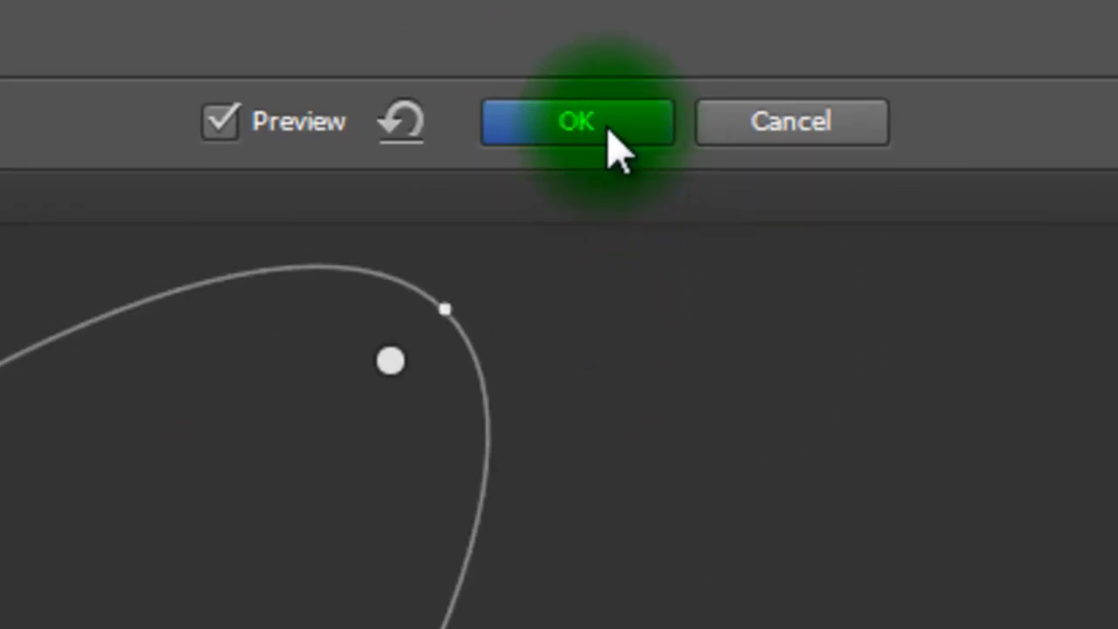
{"action": "left_click", "coordinate": [616, 148]}
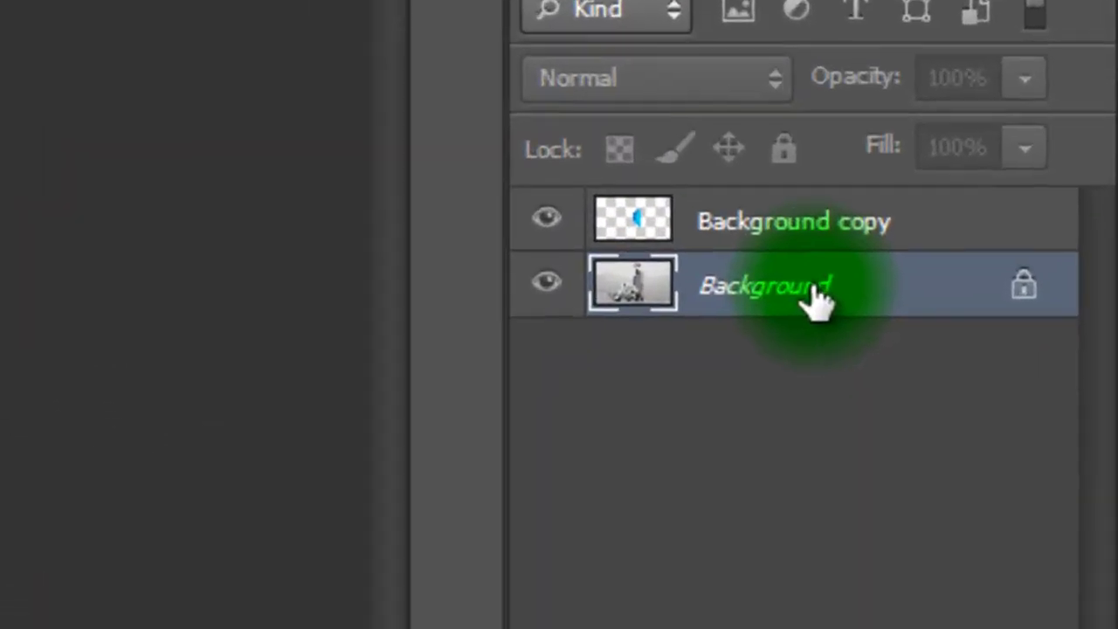
- Merge the visible layers into a single Background layer
{"action": "right_click", "coordinate": [811, 293]}
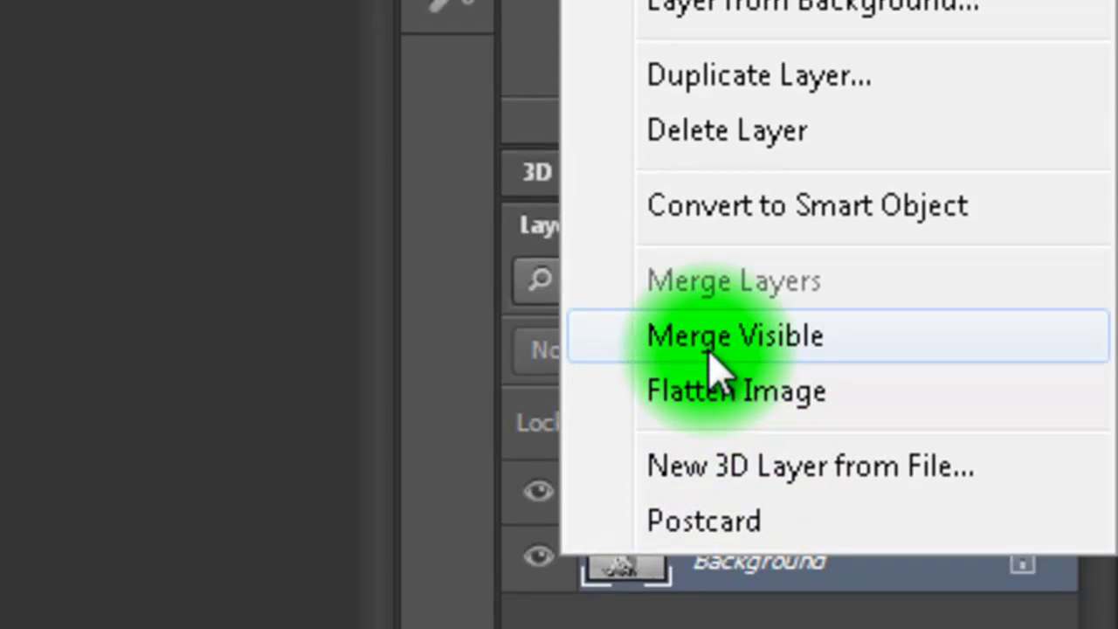
{"action": "left_click", "coordinate": [708, 352]}
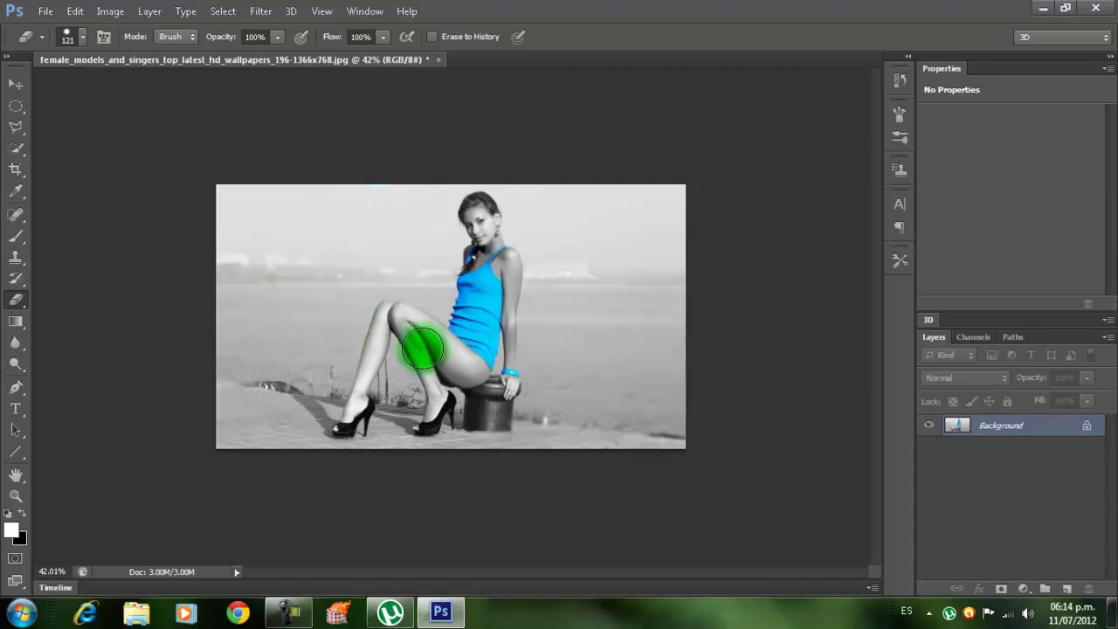
{"action": "left_click", "coordinate": [45, 11]}
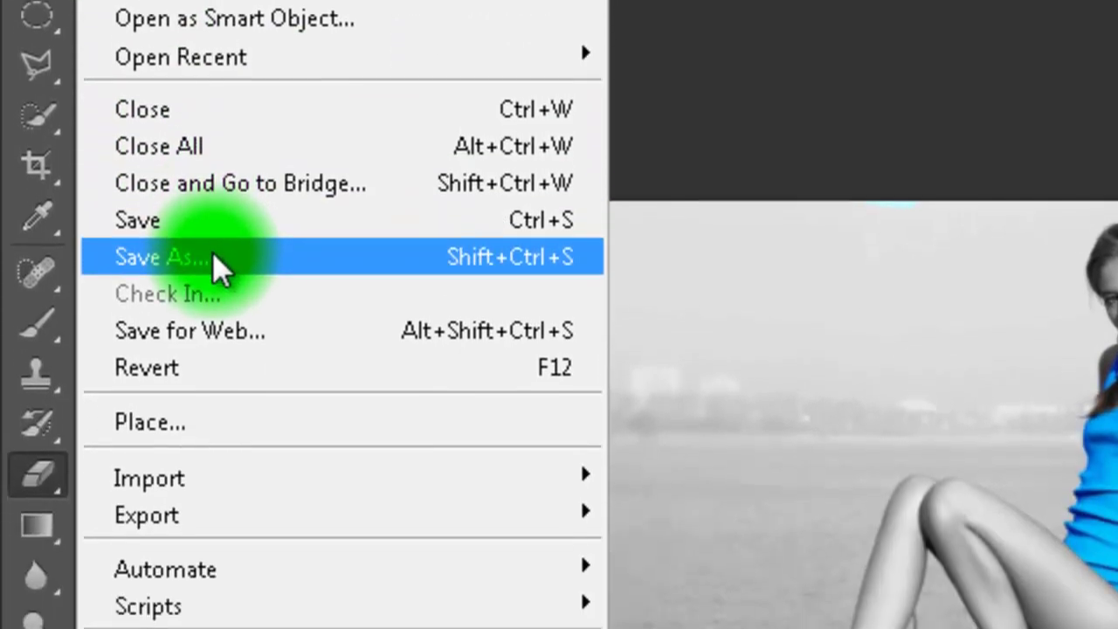
- Save the image as the JPEG file 'modelo' at quality 12
{"action": "left_click", "coordinate": [217, 262]}
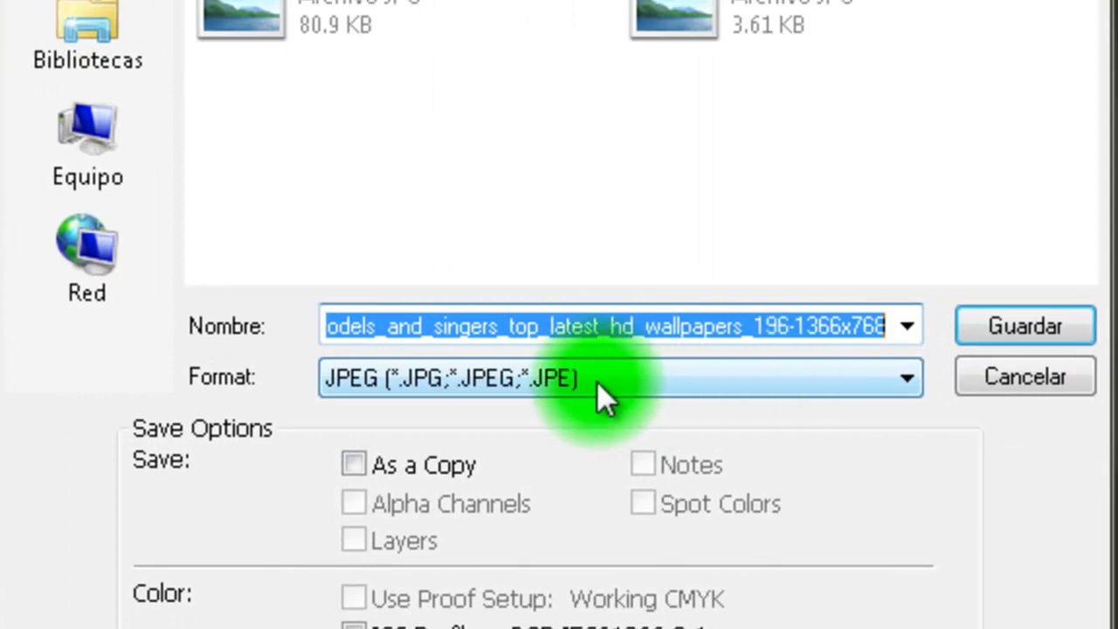
{"action": "left_click", "coordinate": [812, 389]}
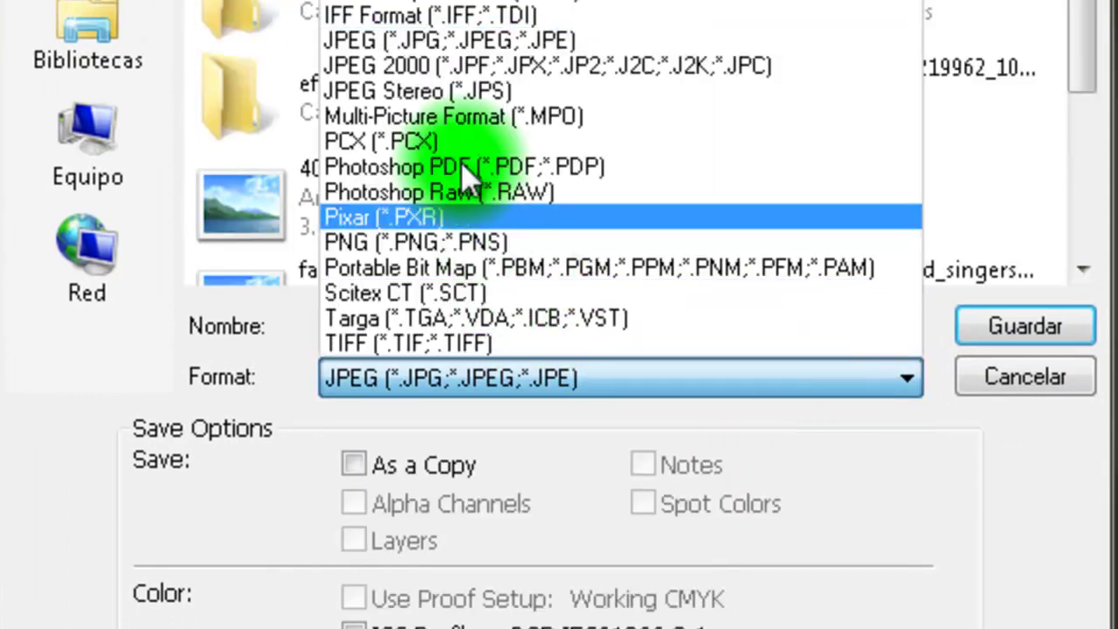
{"action": "left_click", "coordinate": [478, 42]}
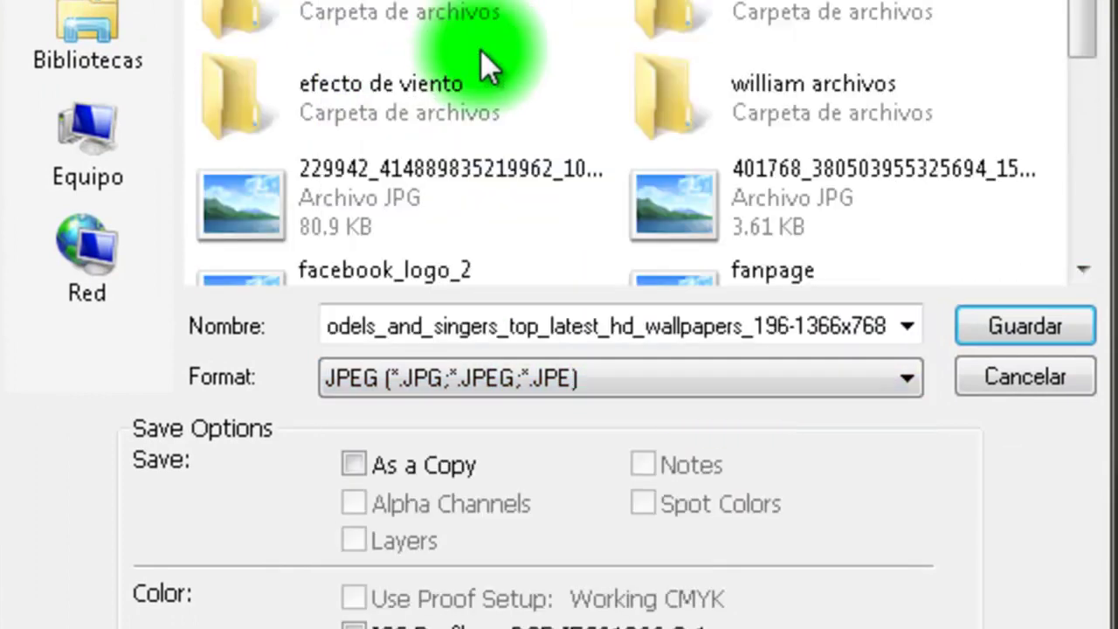
{"action": "double_click", "coordinate": [624, 325]}
{"action": "type", "text": "modelo"}
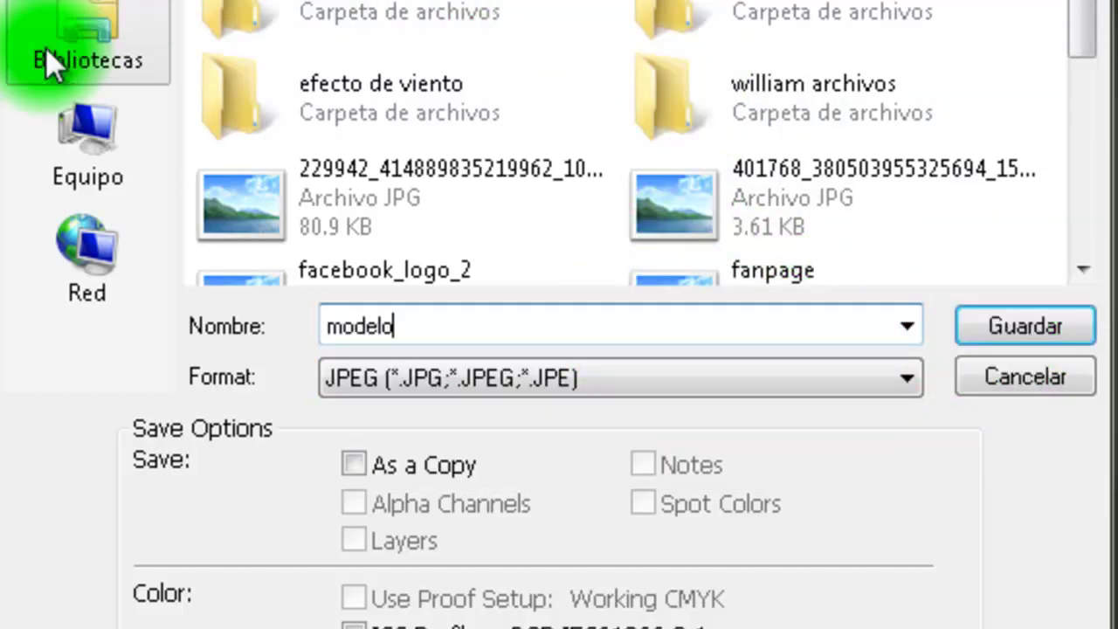
{"action": "left_click", "coordinate": [1025, 325]}
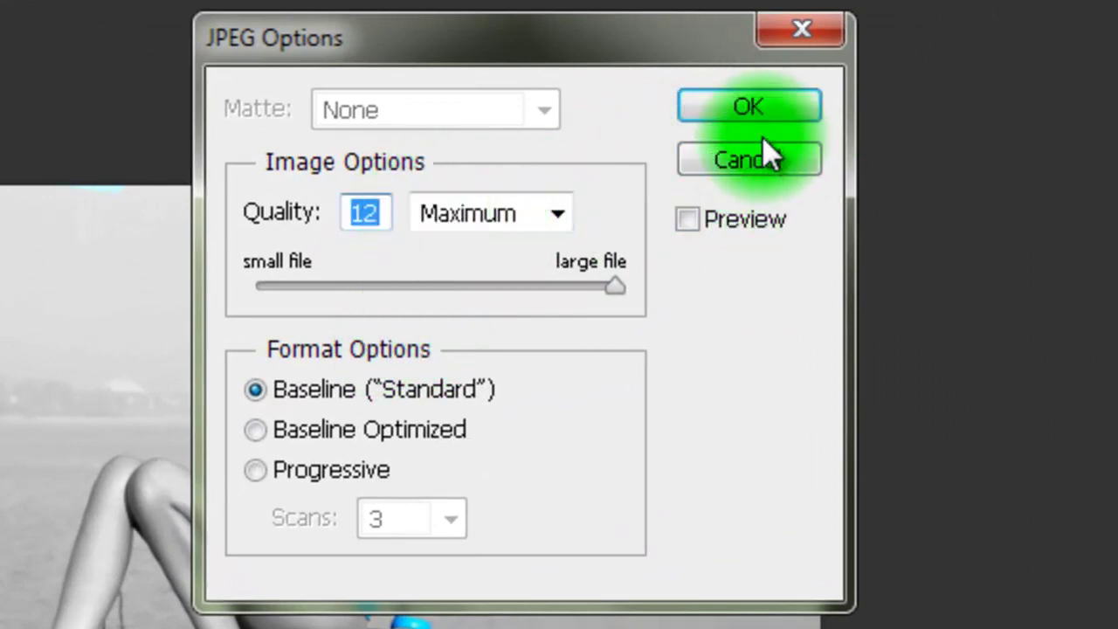
{"action": "left_click", "coordinate": [738, 110]}
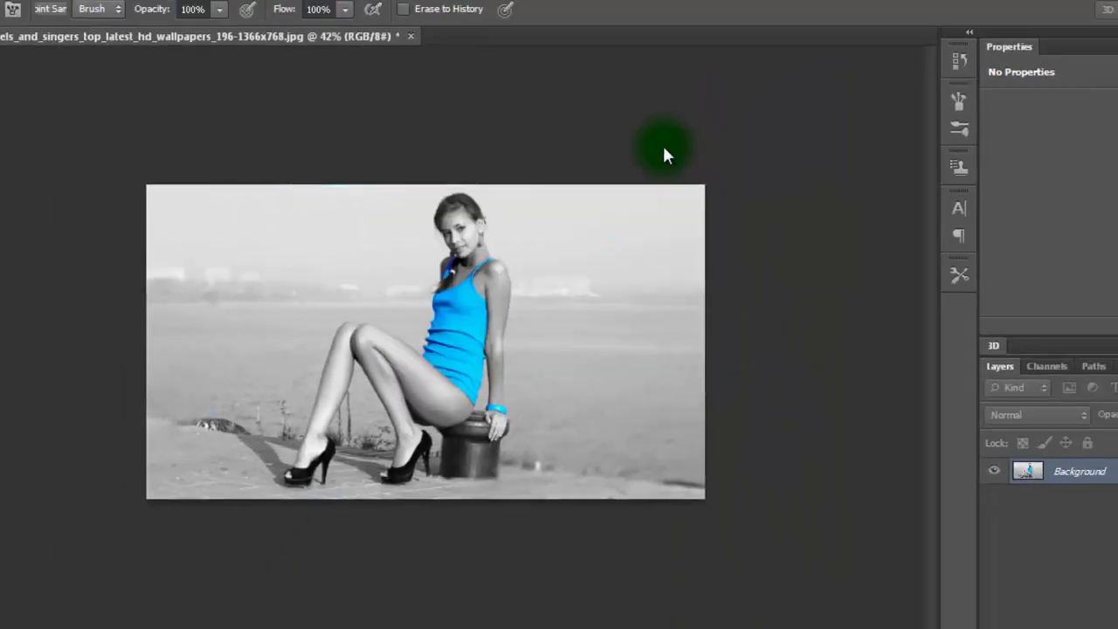